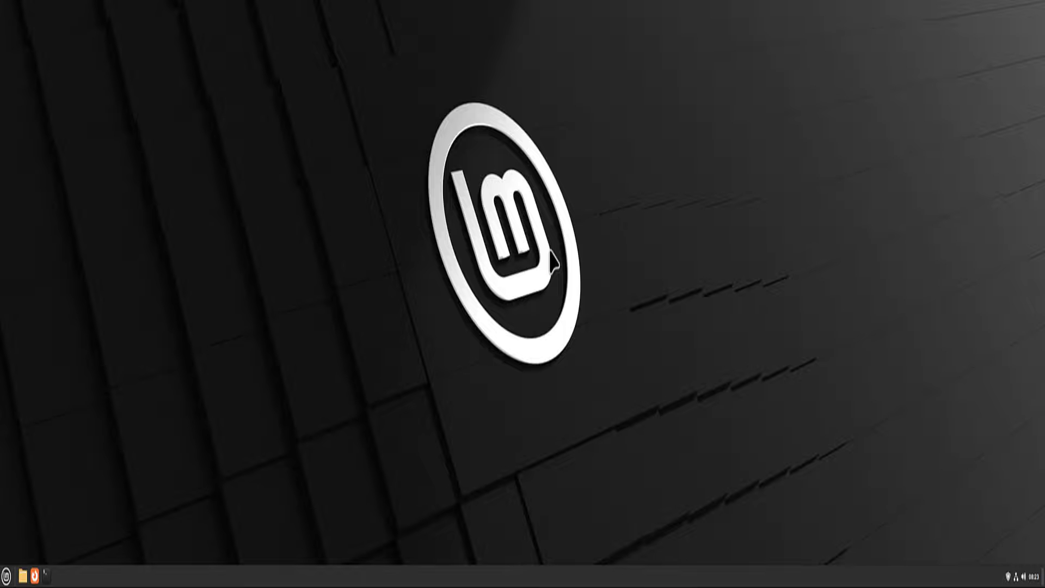
# Step: Launch Timeshift from a 'times' menu search and authenticate with the account password
pyautogui.click(6, 575)
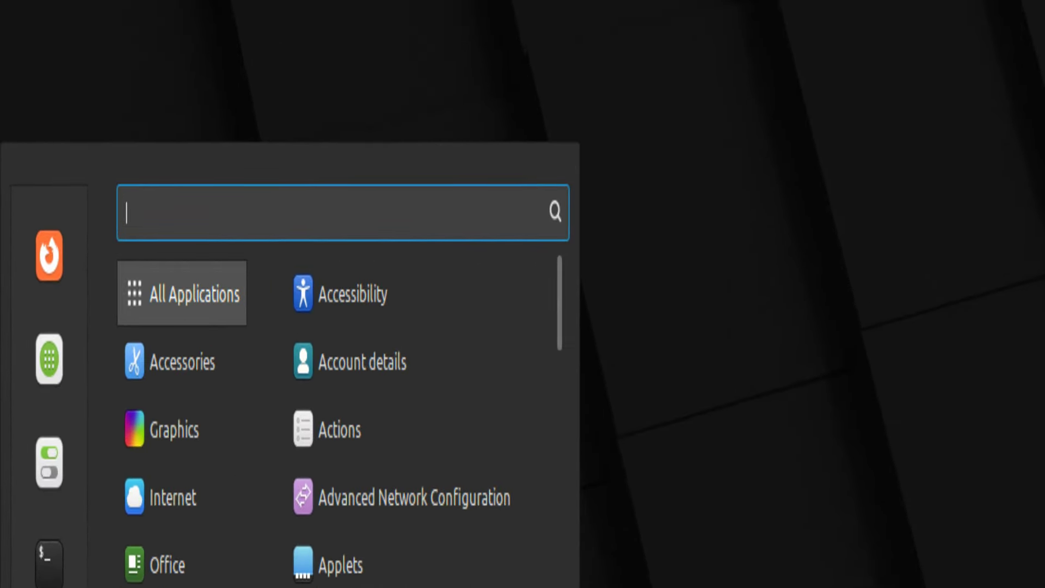
pyautogui.write('times')
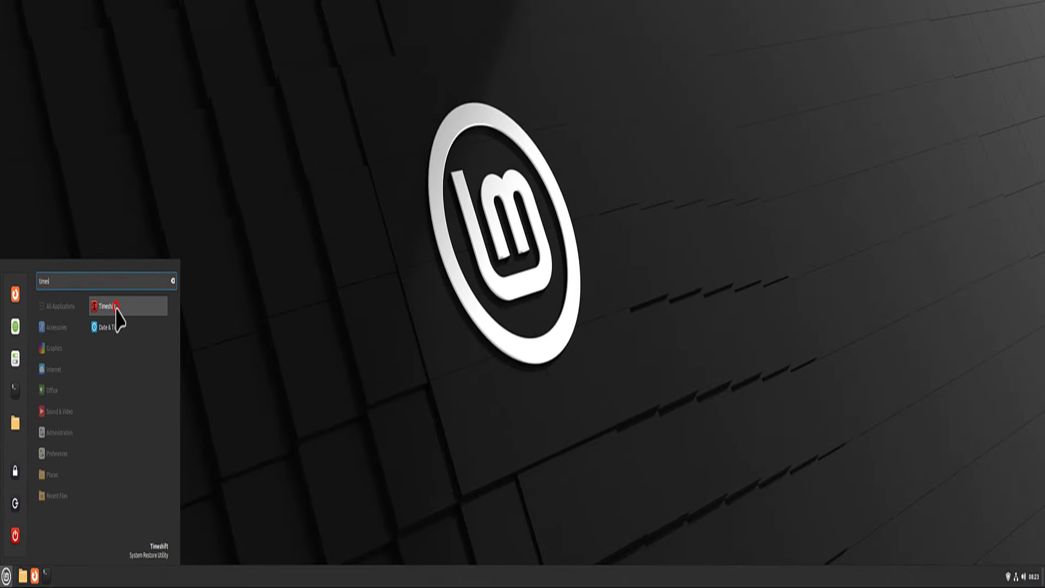
pyautogui.click(305, 302)
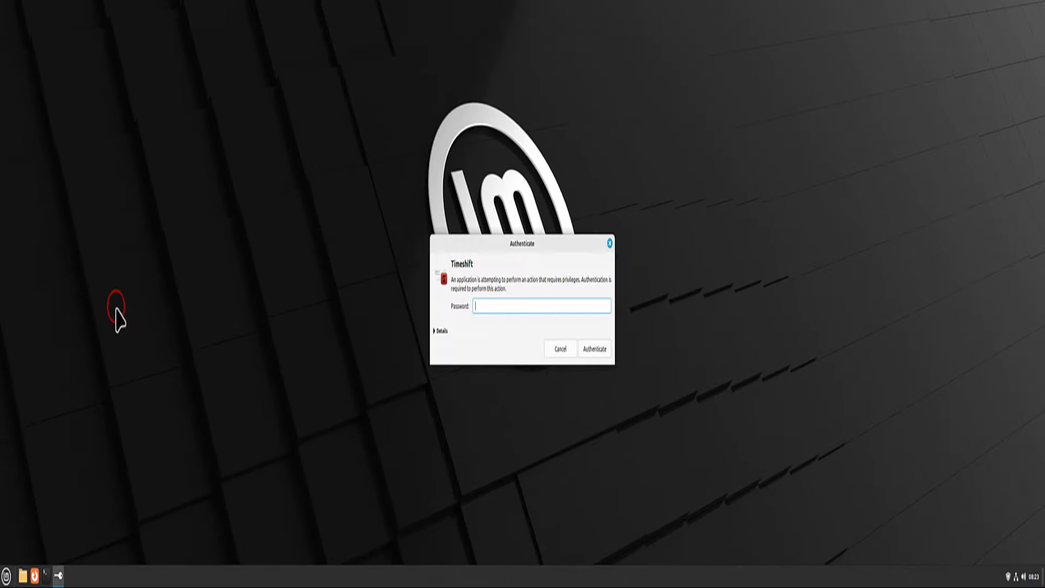
pyautogui.click(513, 306)
pyautogui.write('*')
pyautogui.click(595, 349)
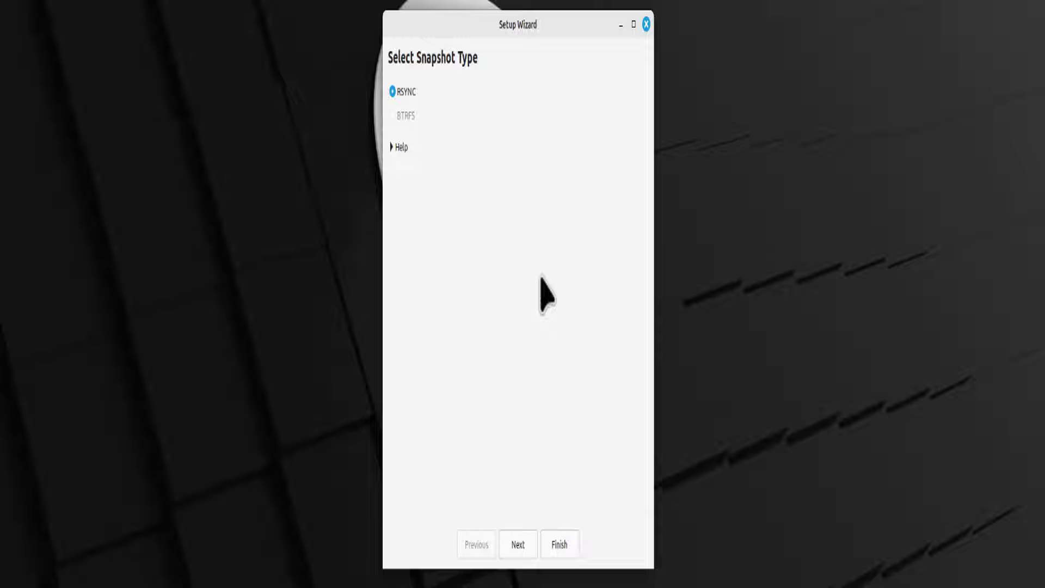
# Step: Keep RSYNC, store snapshots on sda3, schedule weekly instead of daily, and accept home-folder defaults
pyautogui.click(521, 542)
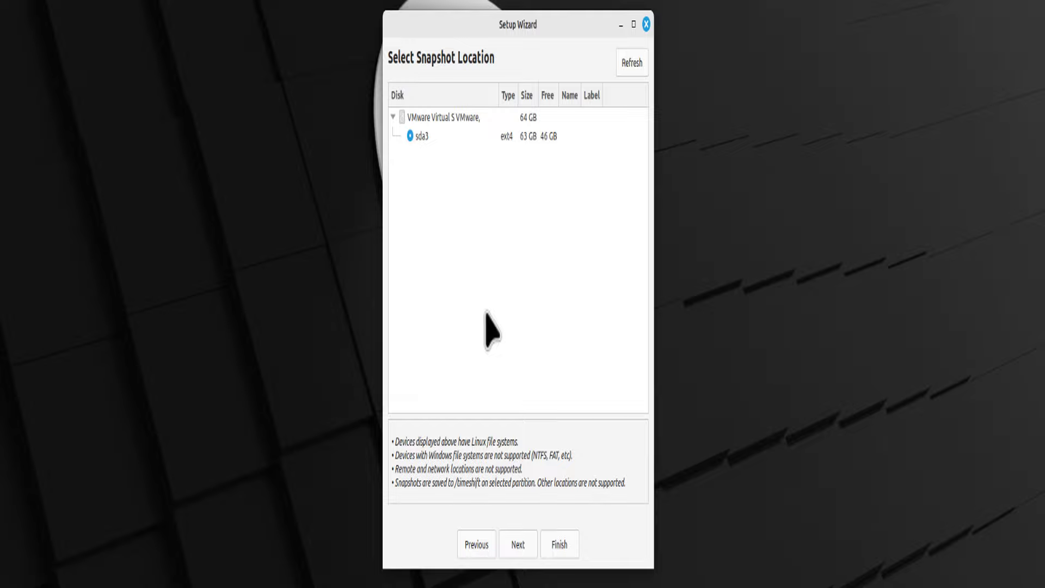
pyautogui.click(435, 137)
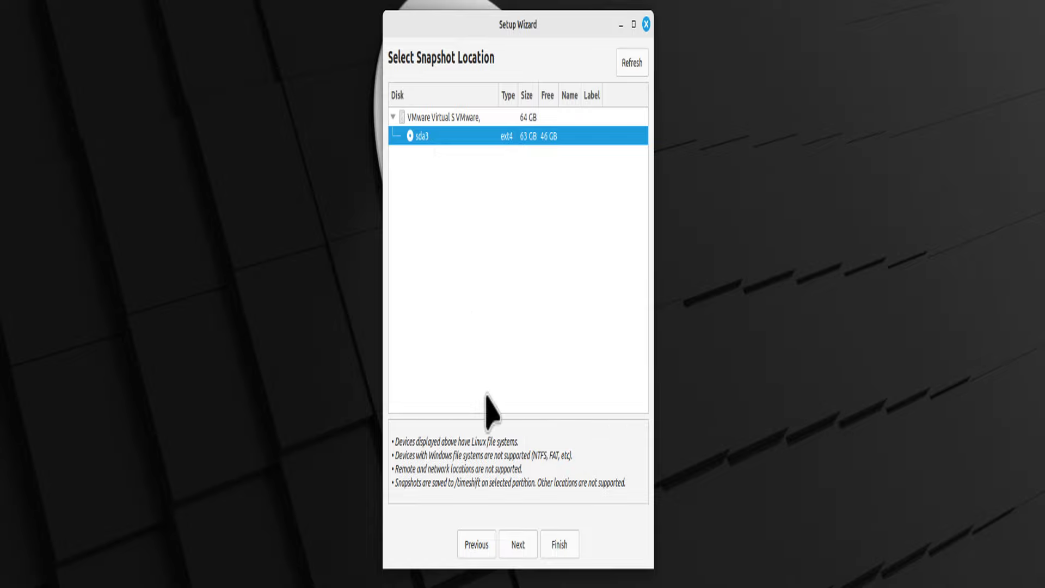
pyautogui.click(518, 545)
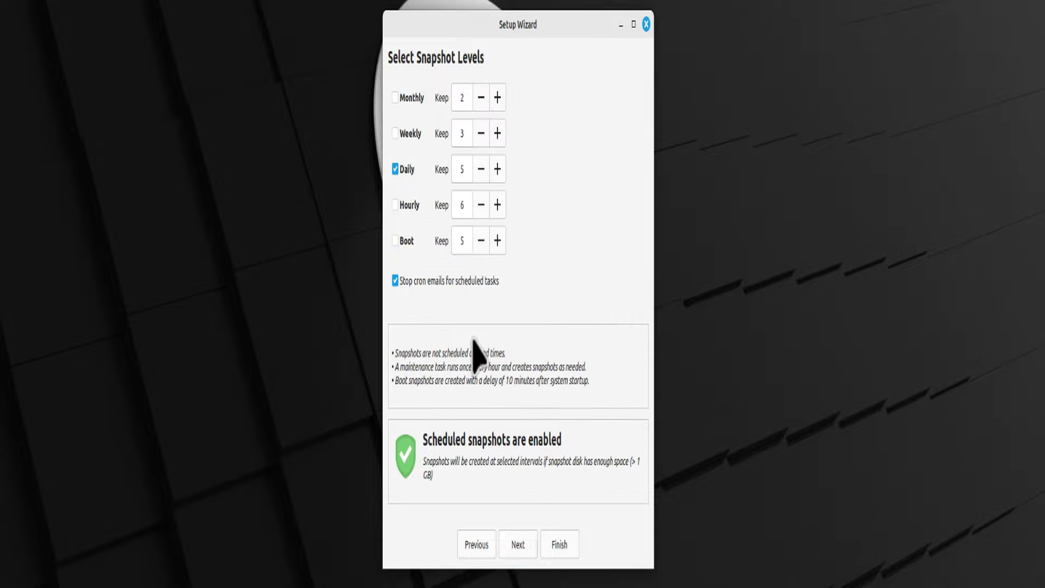
pyautogui.click(396, 133)
pyautogui.click(396, 169)
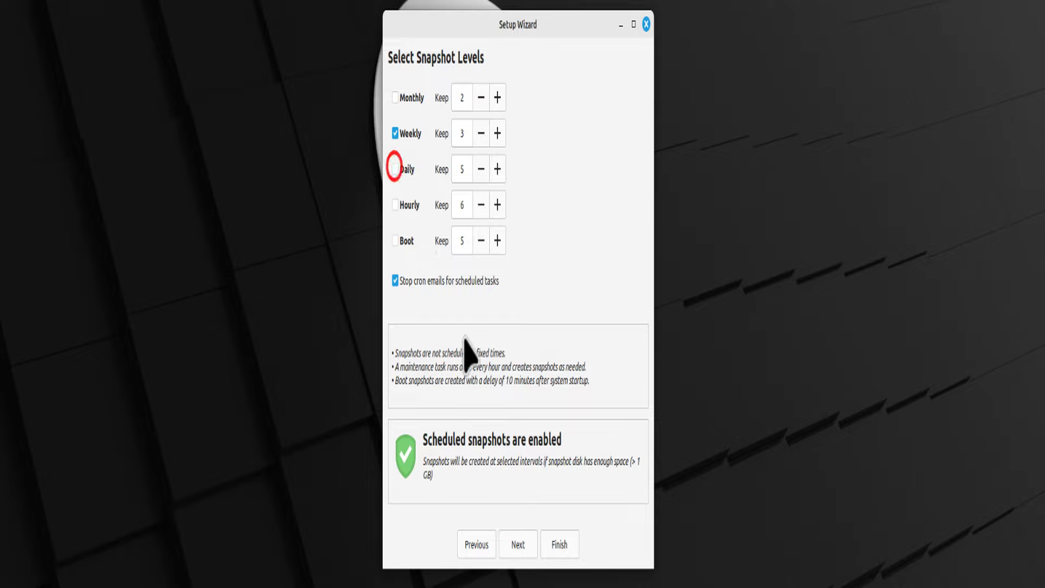
pyautogui.click(516, 545)
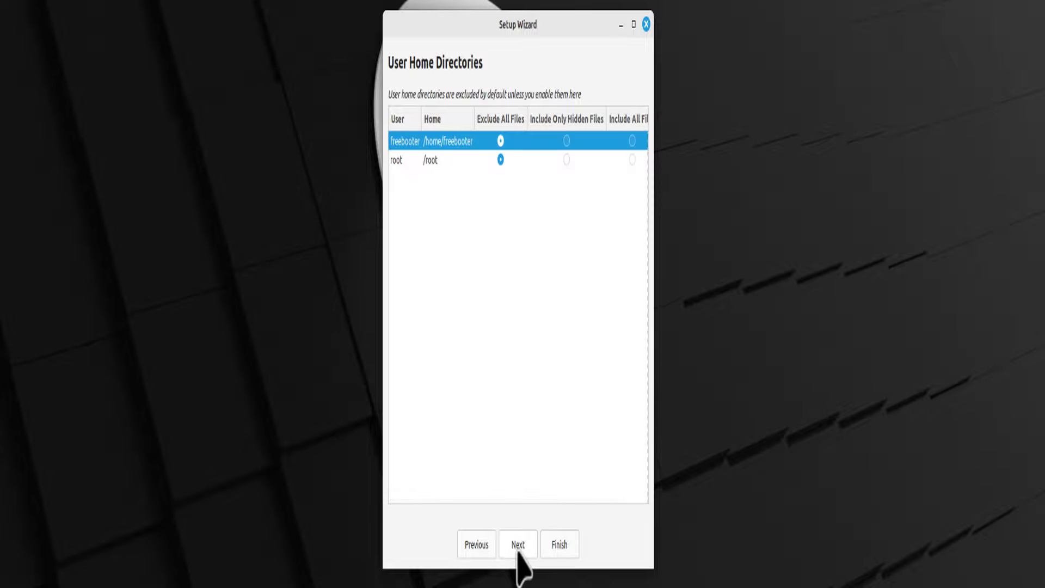
pyautogui.click(517, 545)
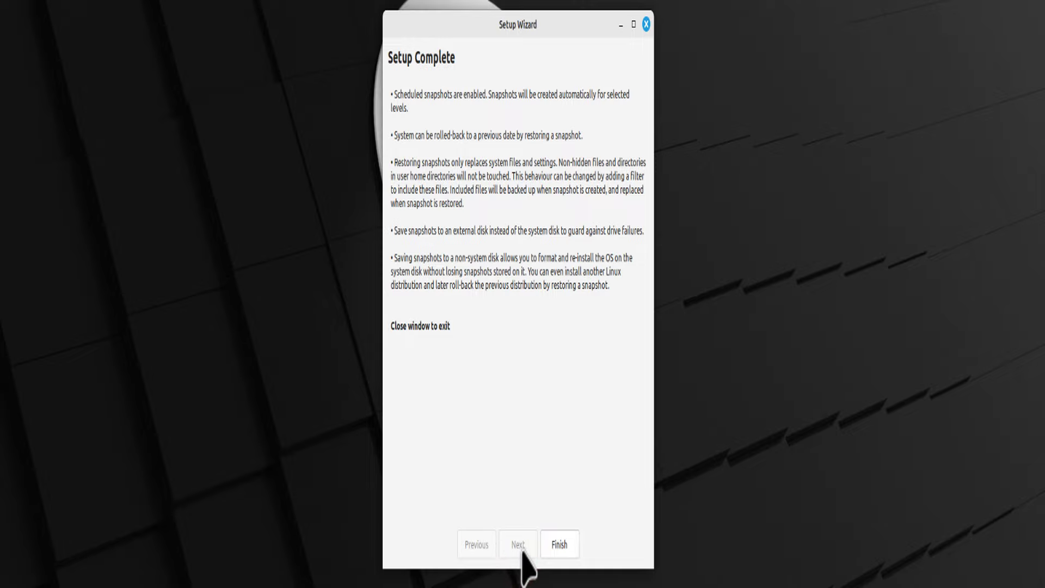
# Step: Finish the Timeshift wizard, cancel the started snapshot so none is taken, and close Timeshift
pyautogui.click(559, 545)
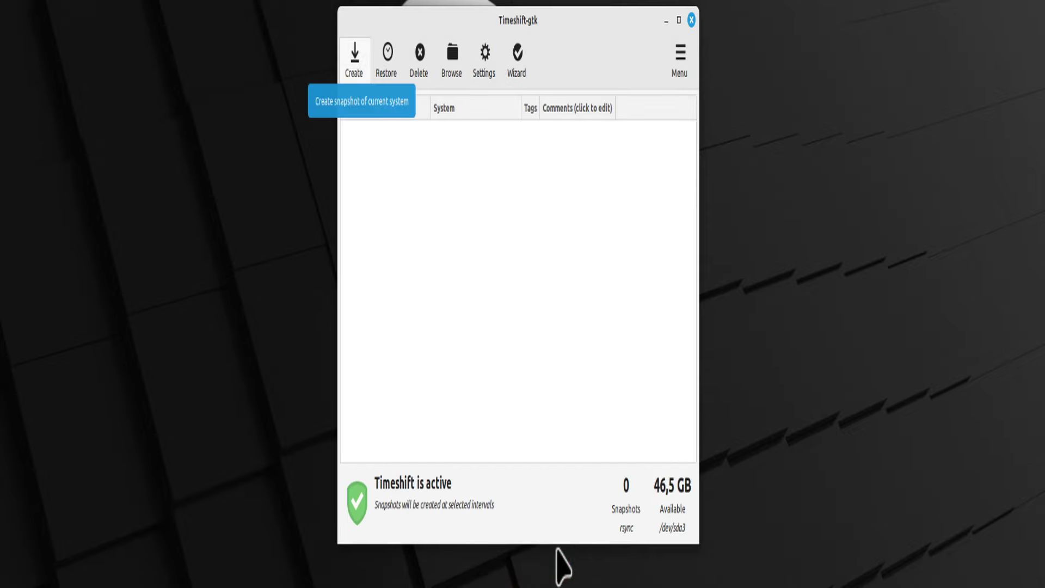
pyautogui.click(355, 65)
pyautogui.click(517, 504)
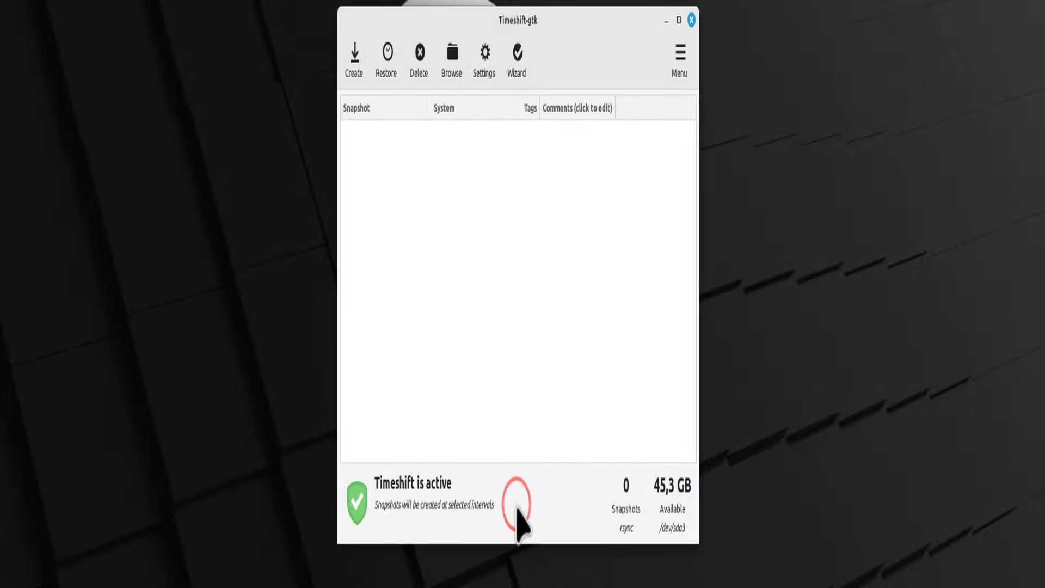
pyautogui.click(692, 20)
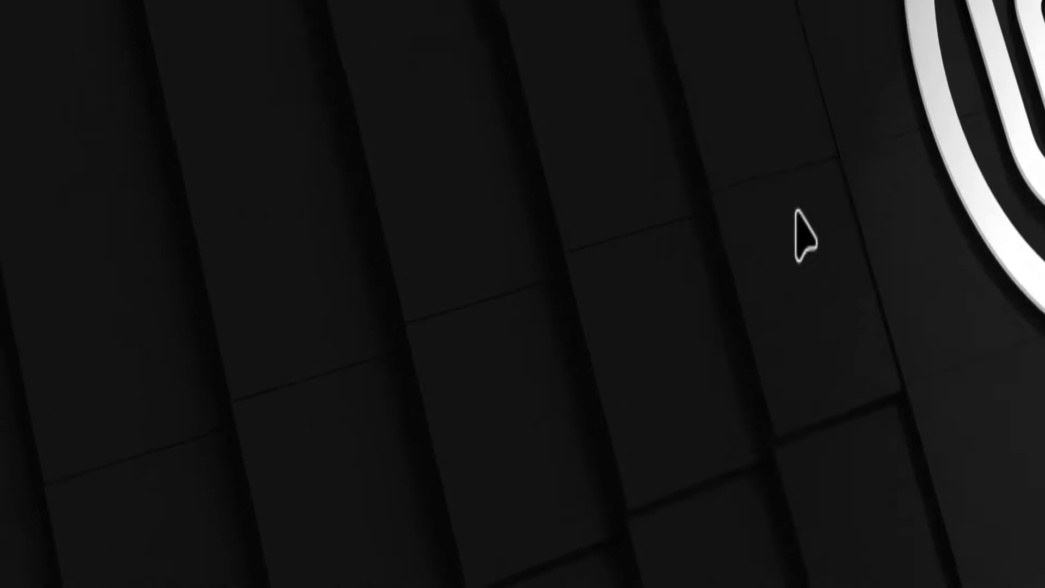
# Step: Launch Update Manager from an 'update' search in the Mint menu
pyautogui.press('super')
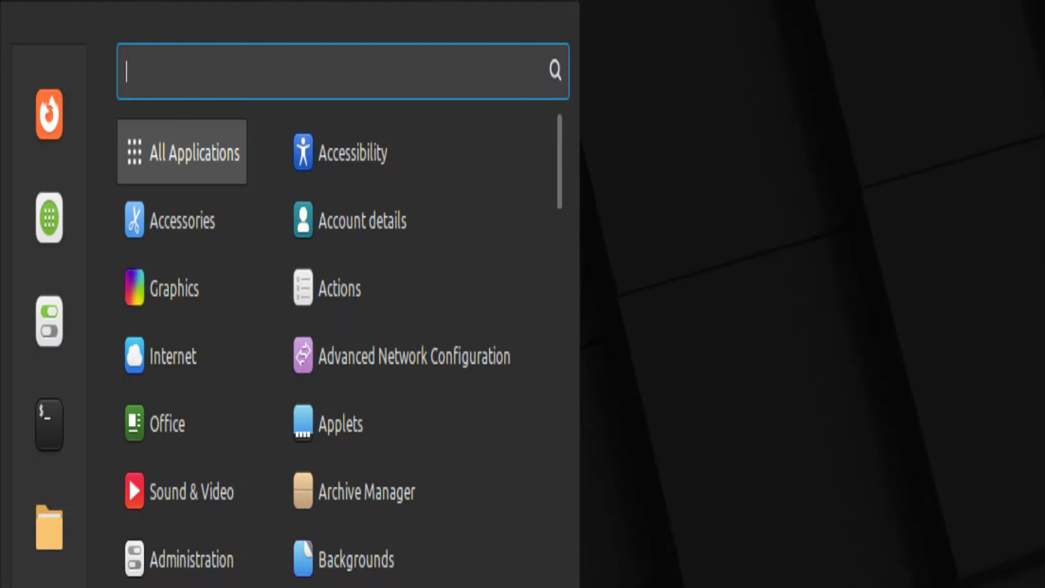
pyautogui.write('update')
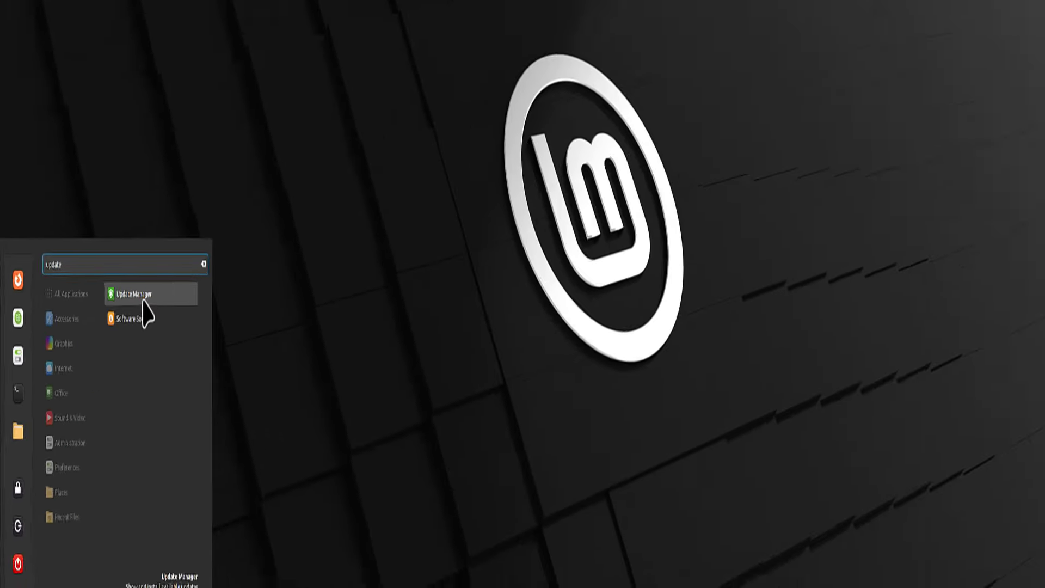
pyautogui.click(367, 153)
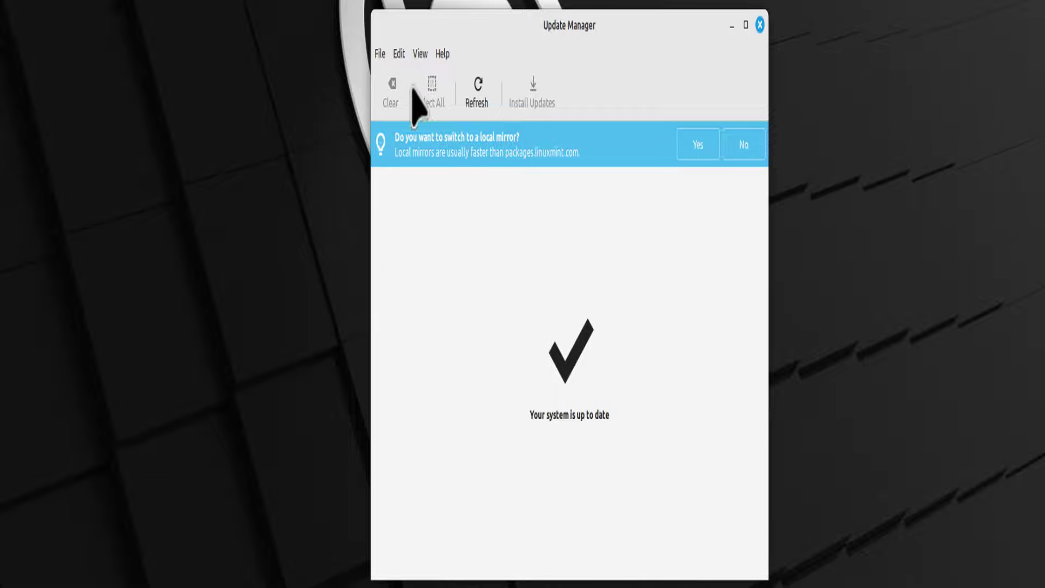
# Step: Open Edit > Software Sources in Update Manager and authenticate with the account password
pyautogui.click(399, 54)
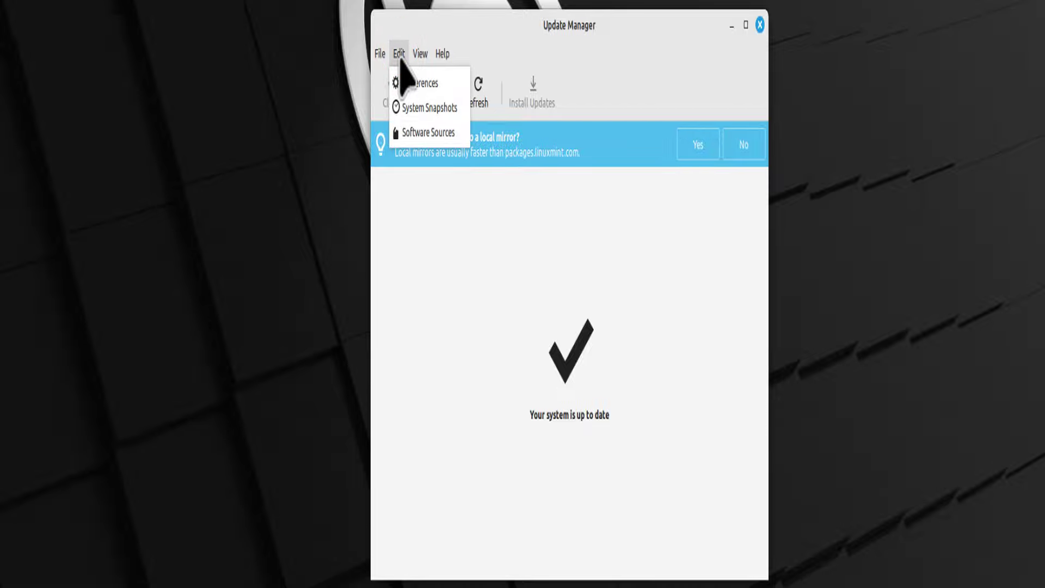
pyautogui.click(430, 135)
pyautogui.click(470, 213)
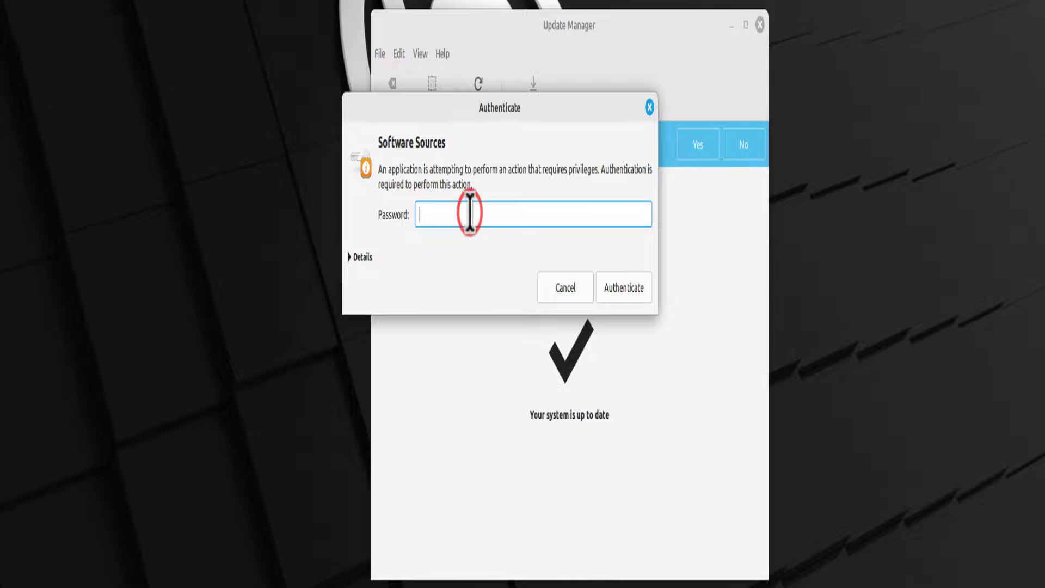
pyautogui.write('••')
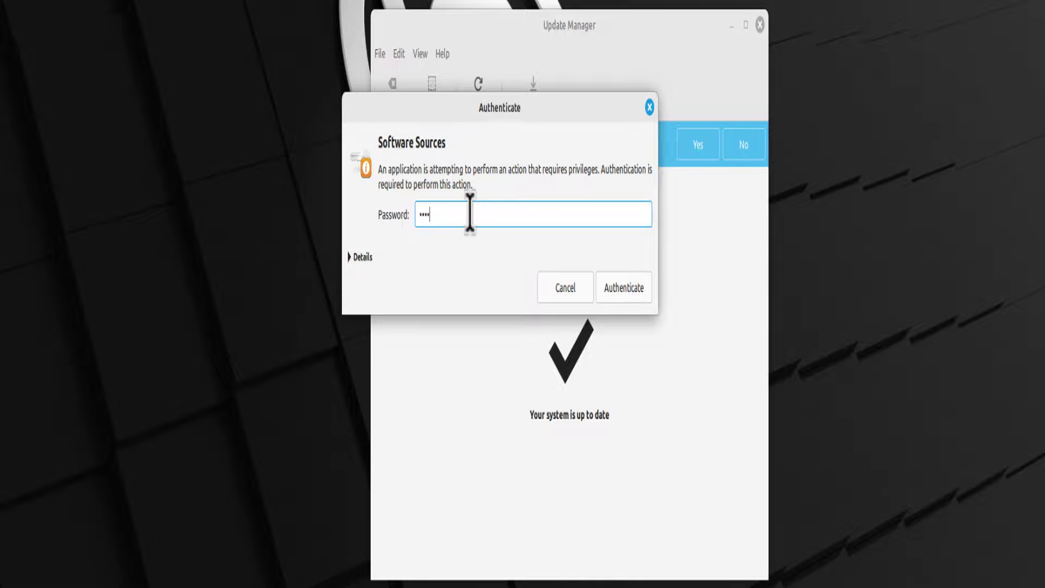
pyautogui.press('Return')
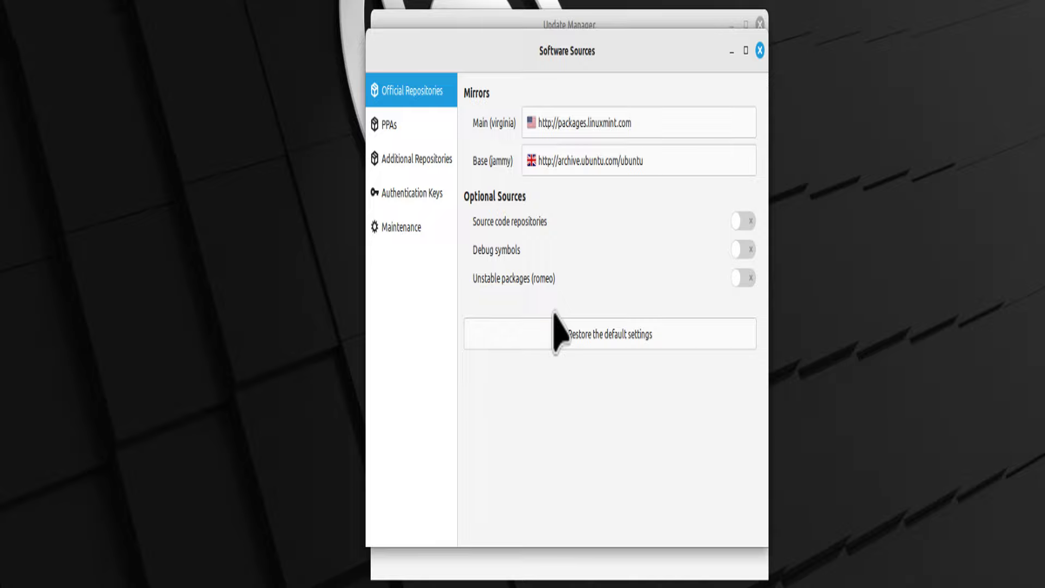
# Step: Set mirror.rabisu.com as Main and ubuntu.vargonen.com as Base mirror, then OK to refresh APT cache
pyautogui.click(587, 127)
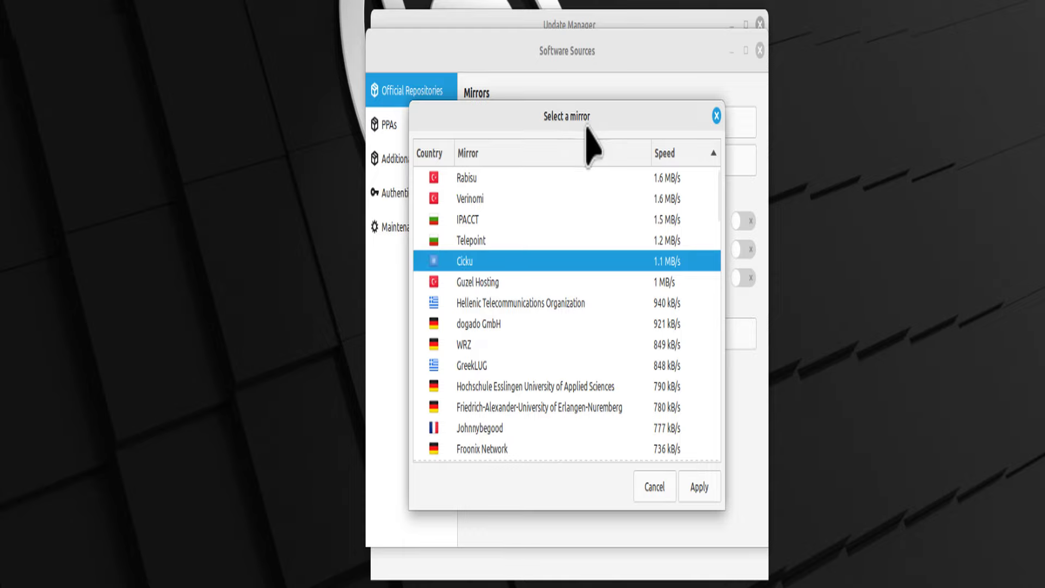
pyautogui.click(464, 178)
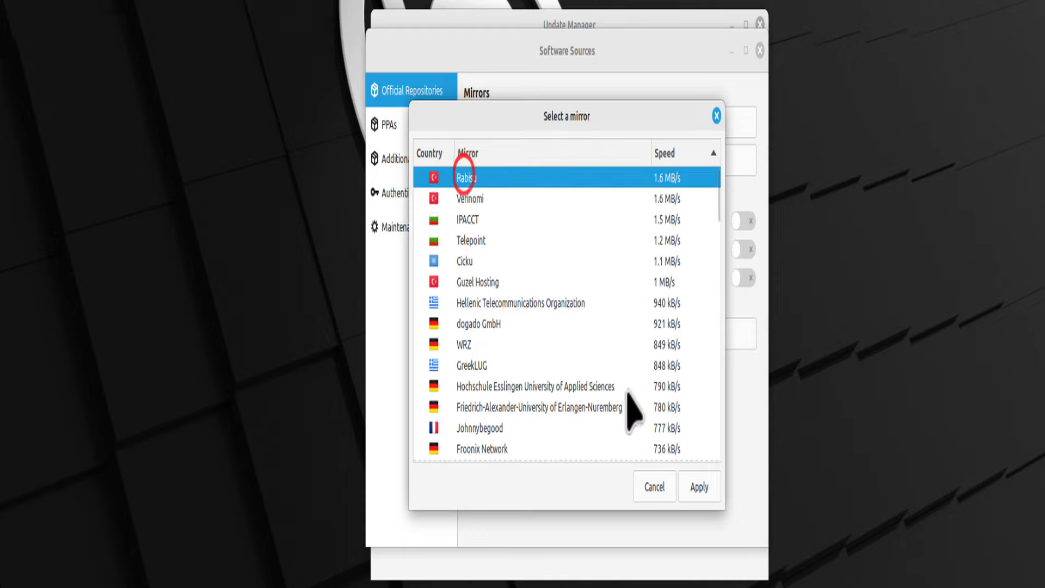
pyautogui.click(701, 490)
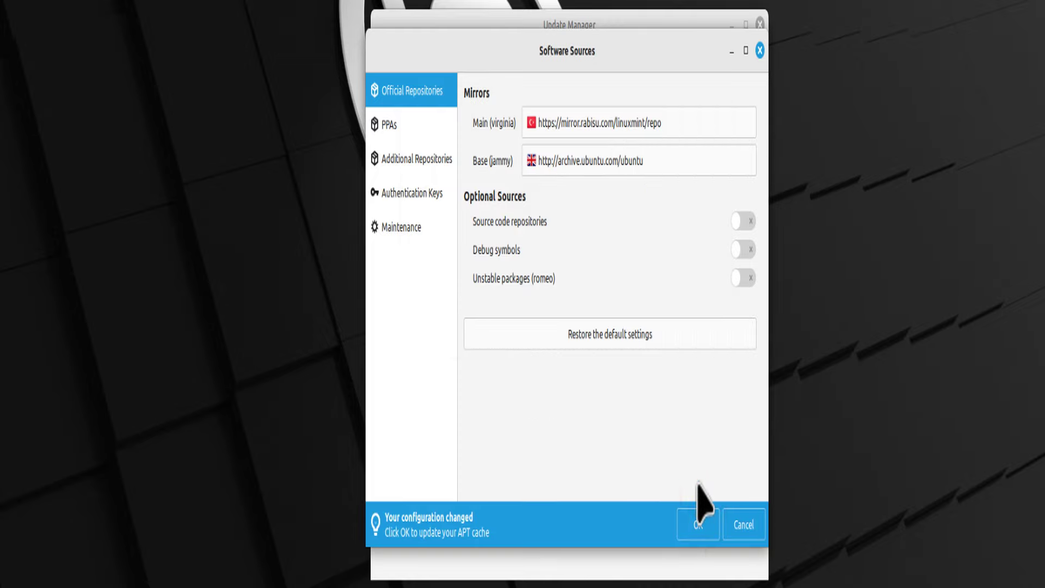
pyautogui.click(569, 163)
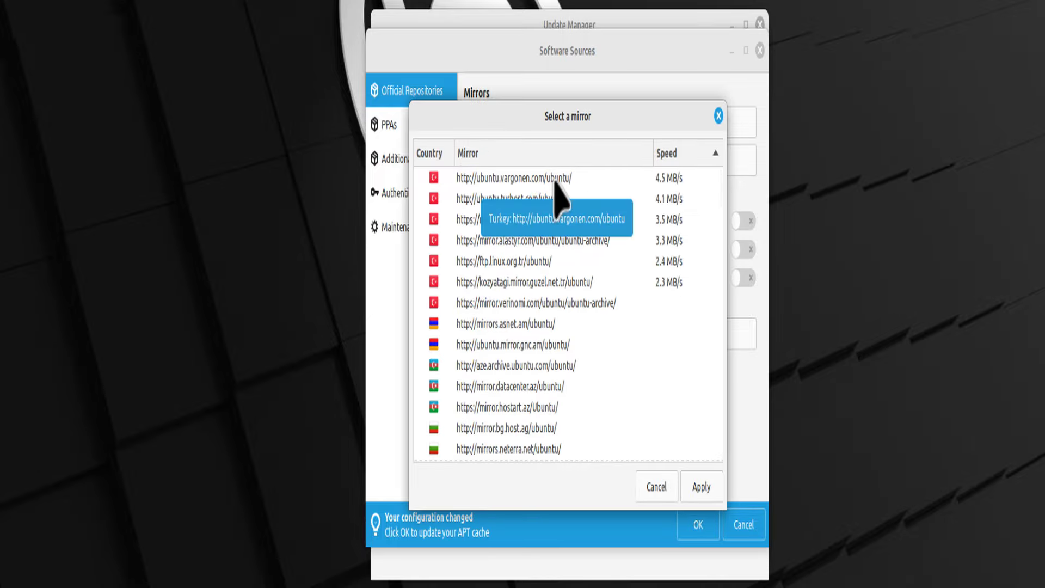
pyautogui.click(555, 183)
pyautogui.click(702, 489)
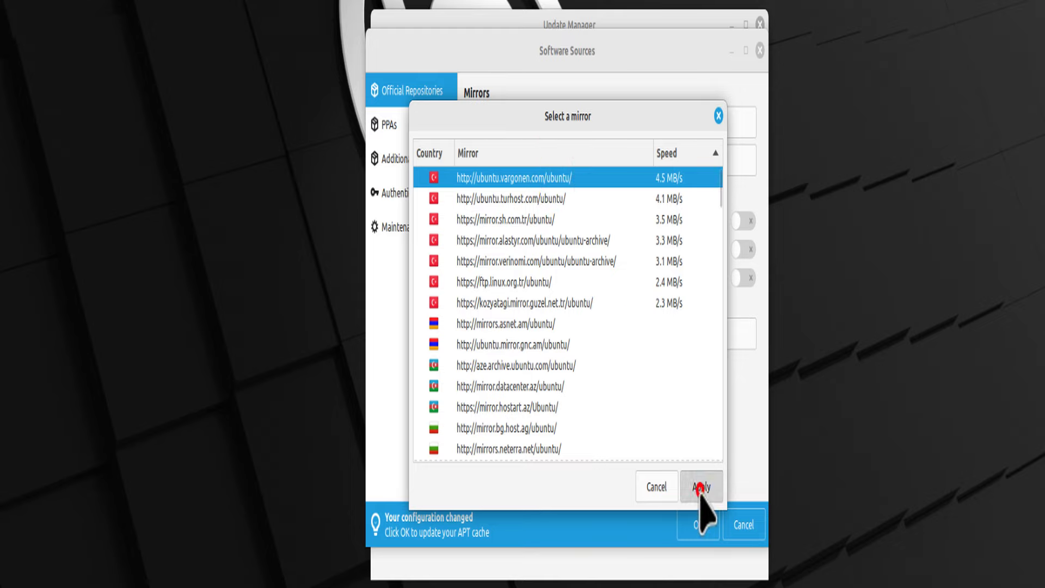
pyautogui.click(695, 516)
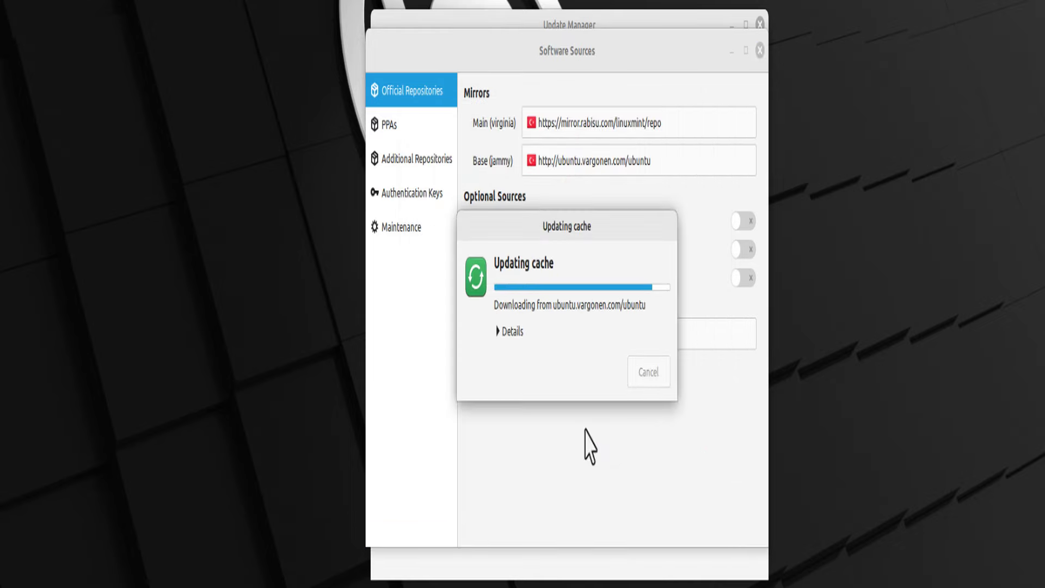
# Step: Close Software Sources and then Update Manager, returning to the desktop
pyautogui.click(761, 50)
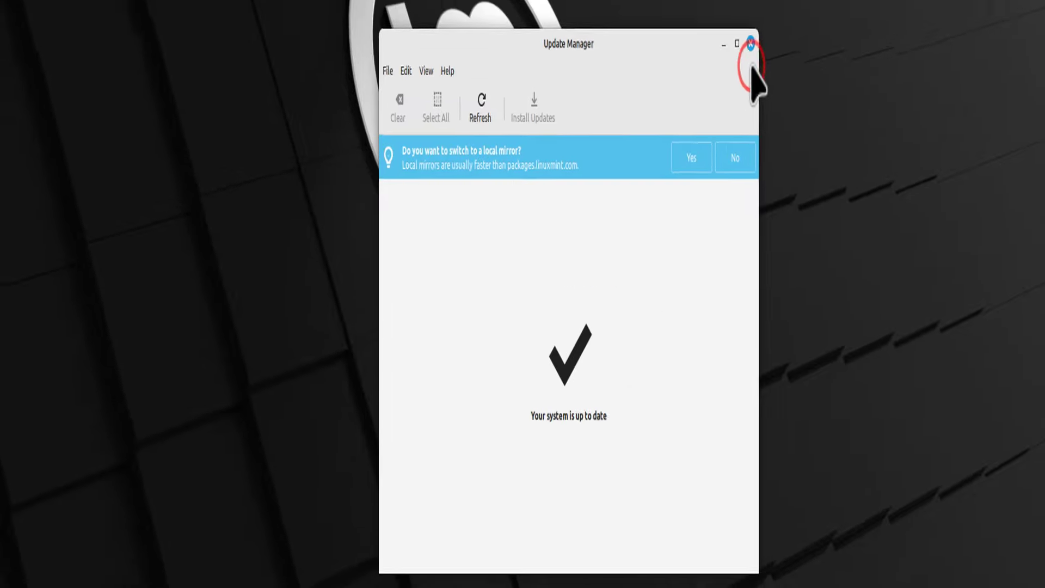
pyautogui.click(687, 170)
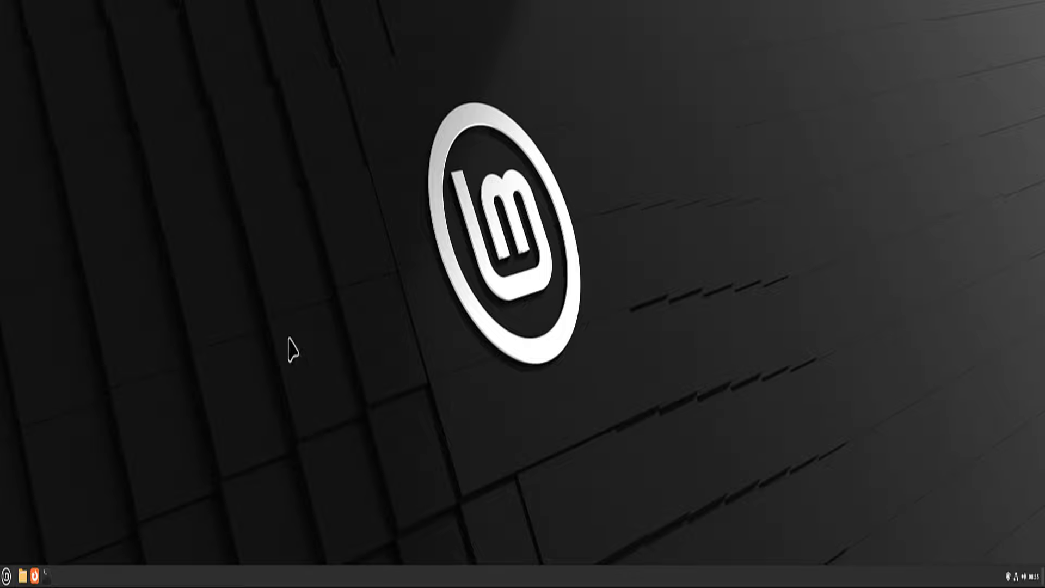
pyautogui.click(7, 575)
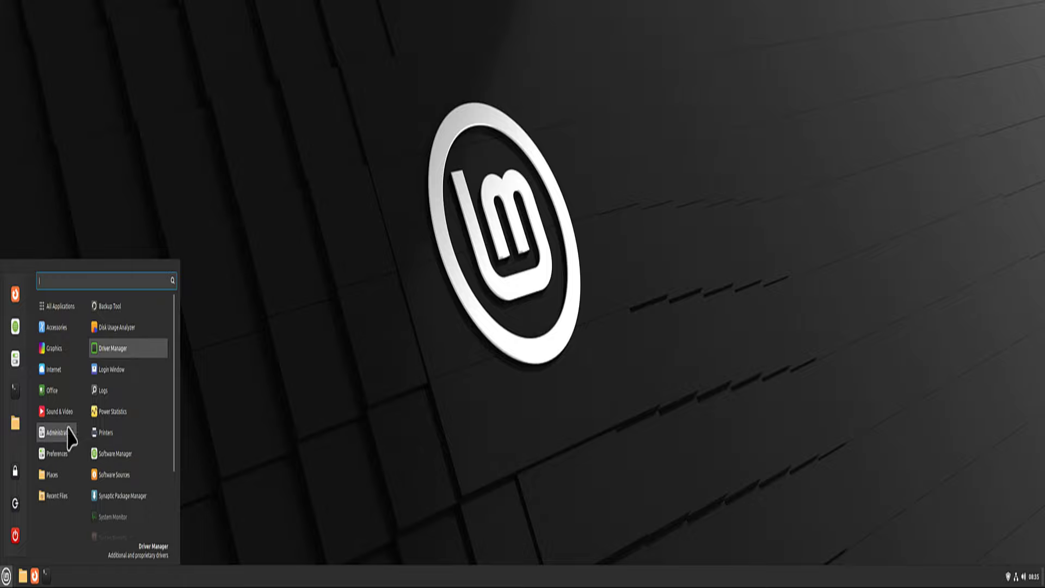
pyautogui.click(142, 349)
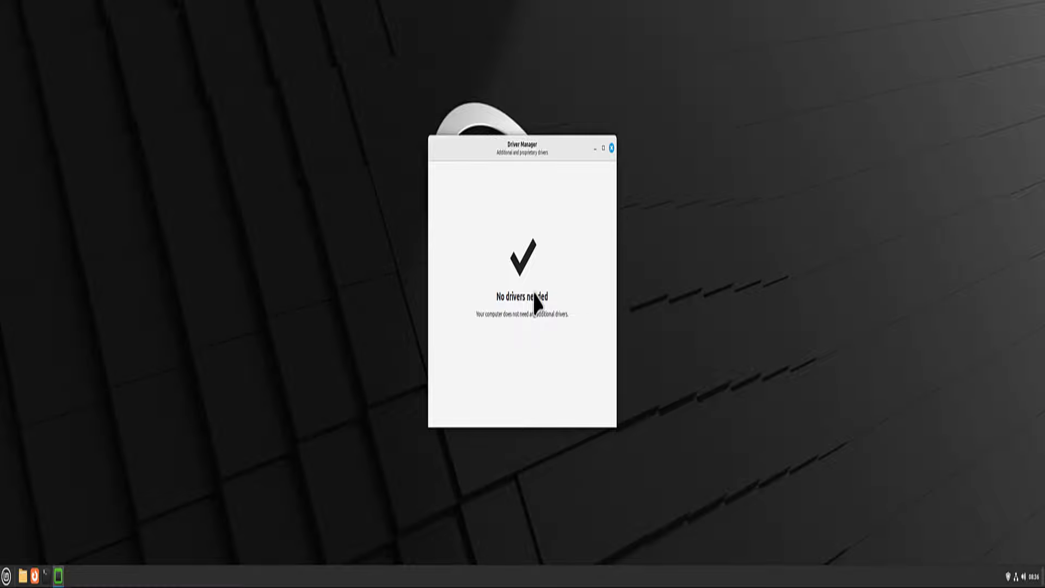
pyautogui.click(611, 147)
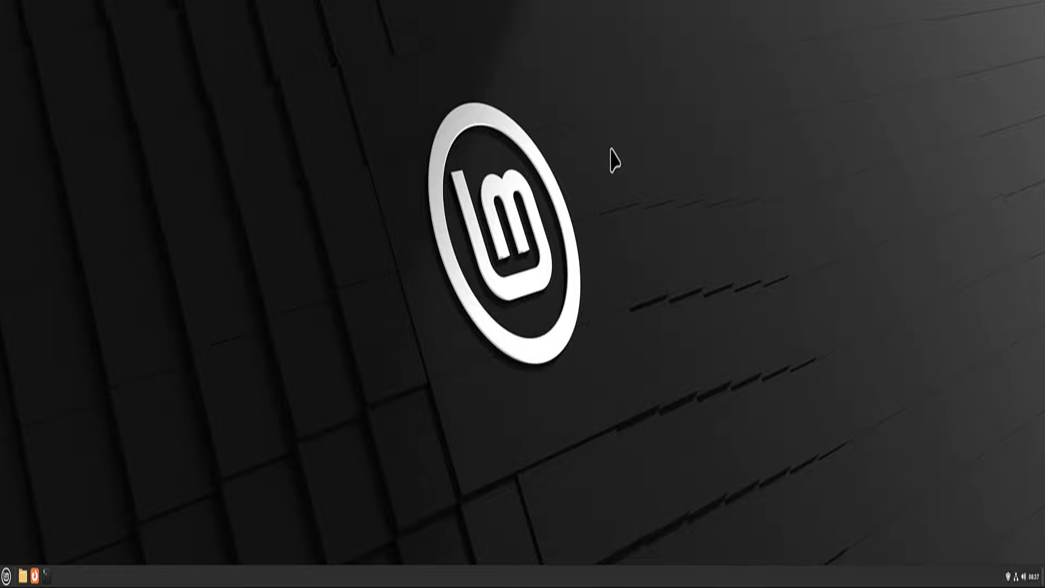
pyautogui.click(6, 575)
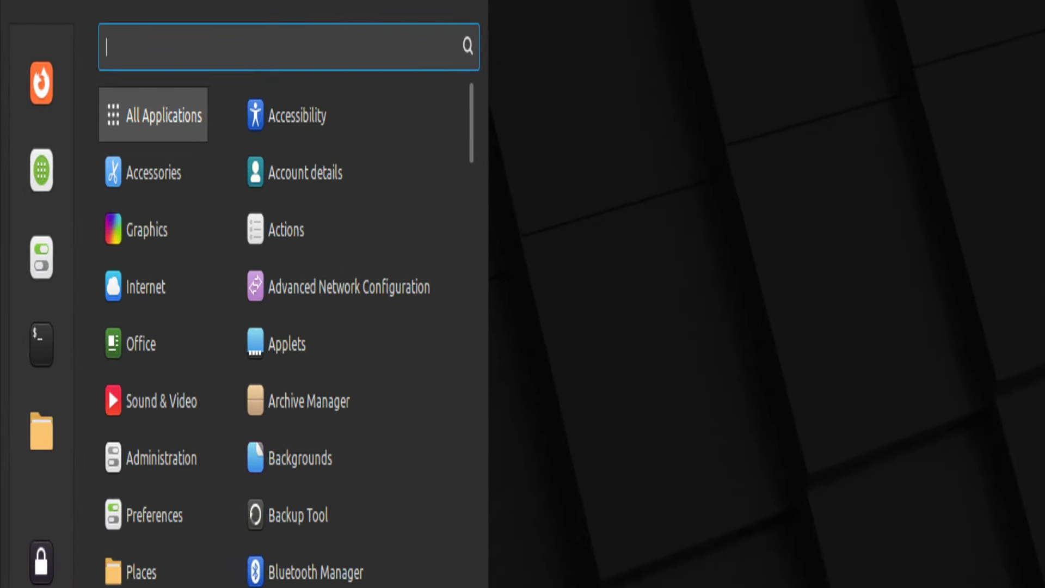
pyautogui.write('sof')
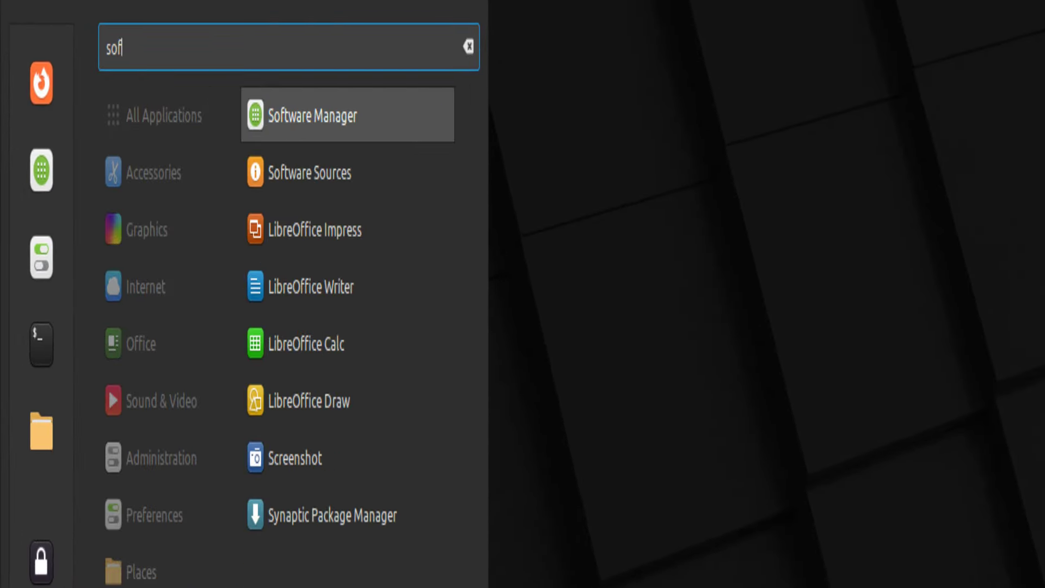
pyautogui.write('tw')
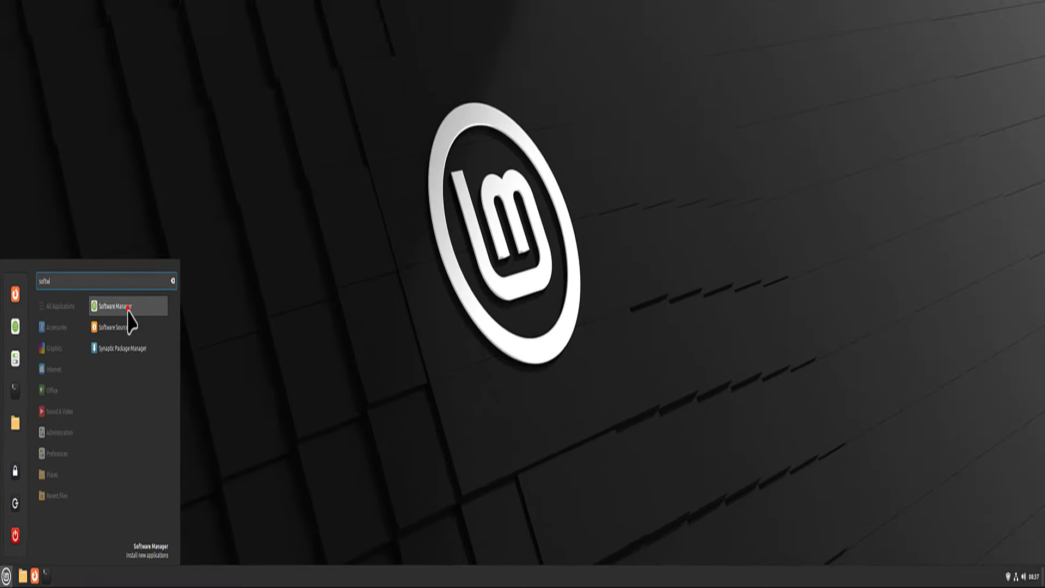
pyautogui.click(128, 308)
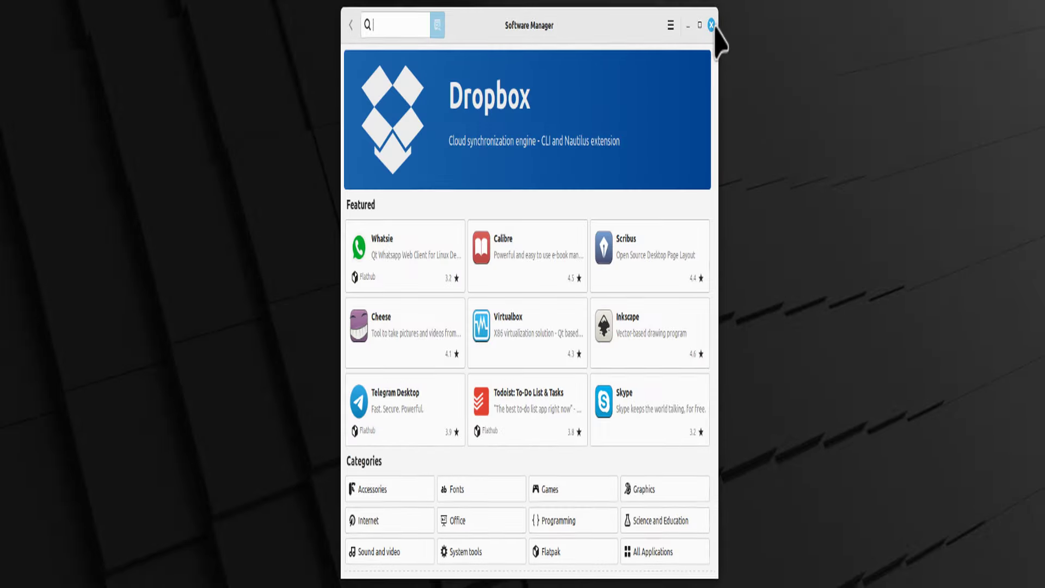
pyautogui.click(689, 24)
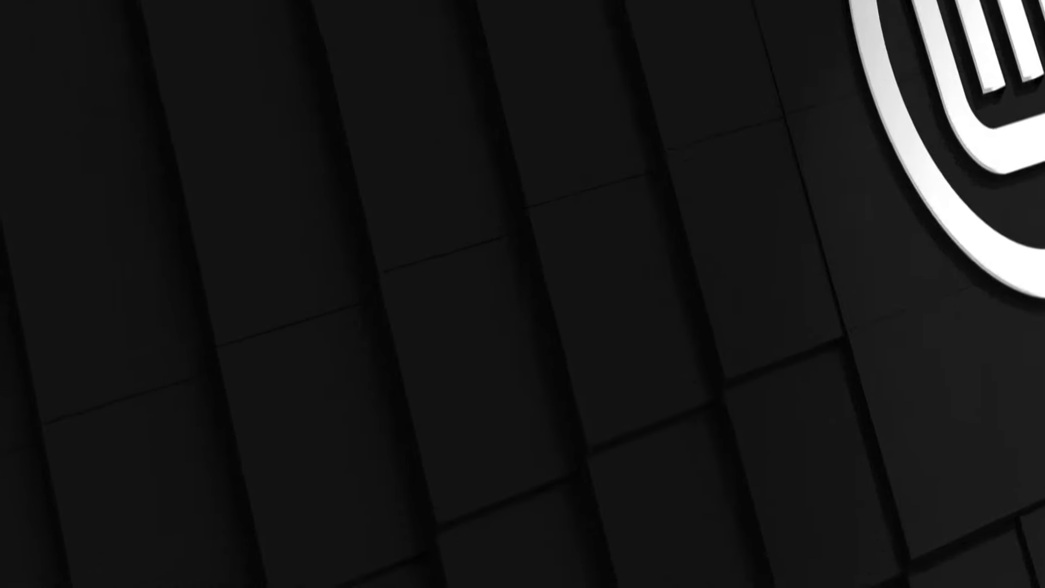
# Step: Launch Firewall Configuration from a 'firewall' menu search and authenticate with the account password
pyautogui.click(6, 576)
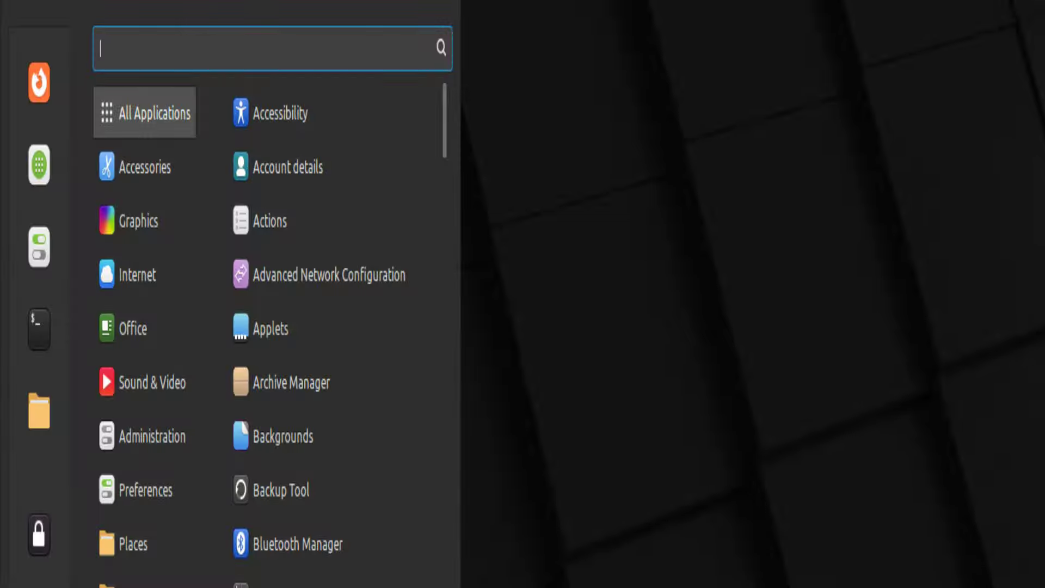
pyautogui.write('fir')
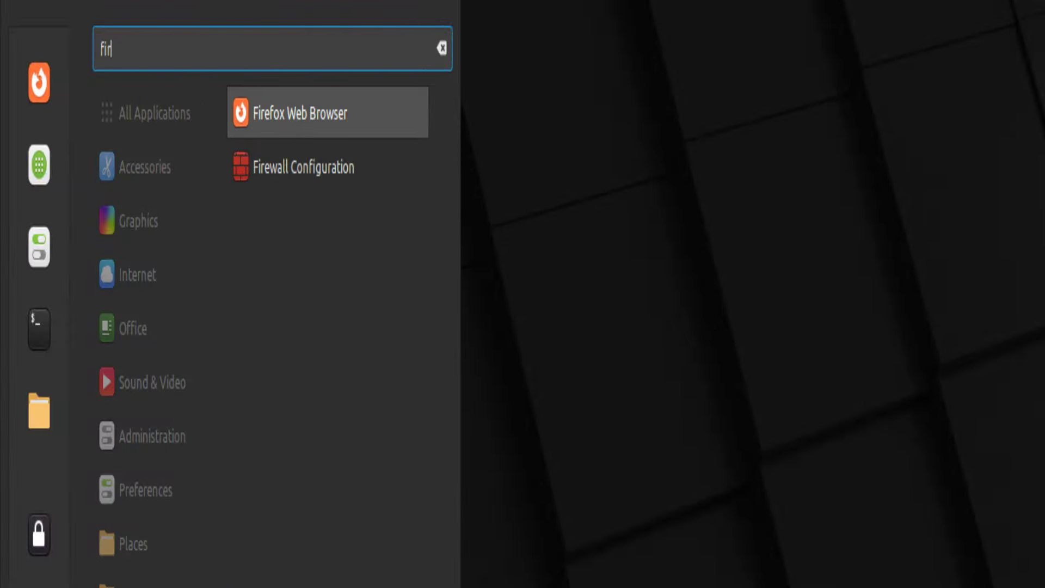
pyautogui.write('ewall')
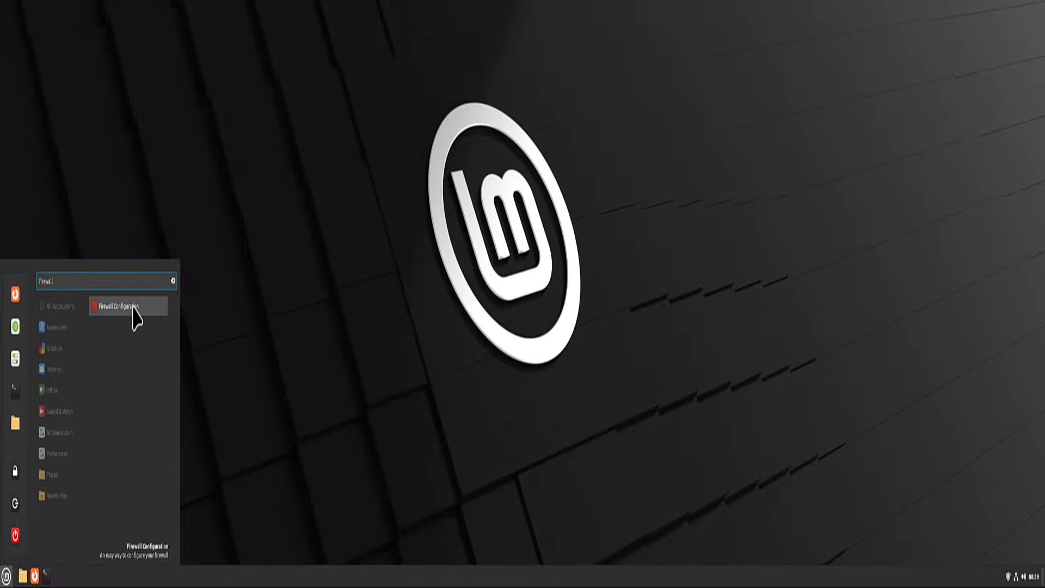
pyautogui.click(303, 113)
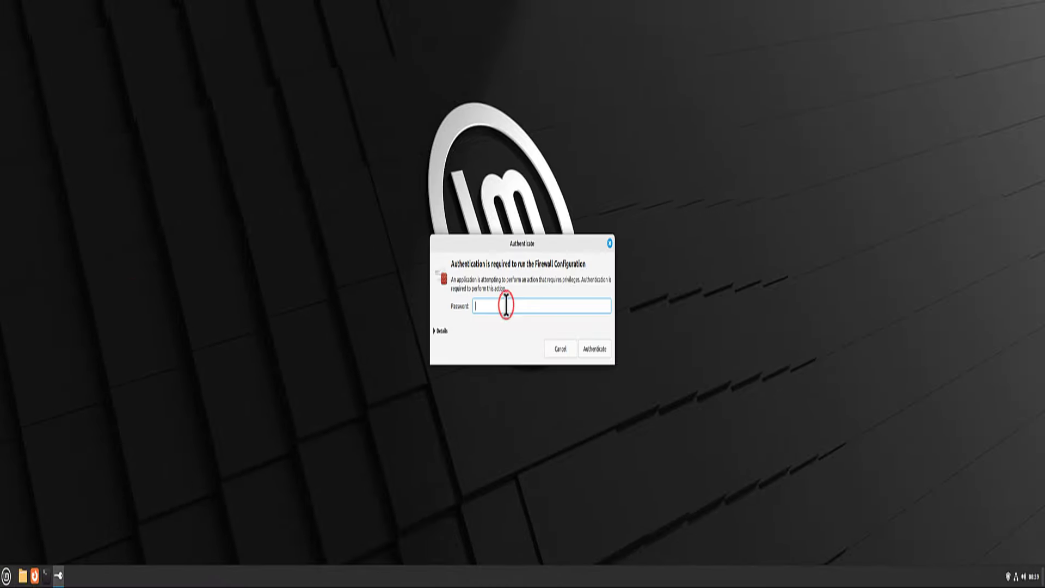
pyautogui.write('•••')
pyautogui.click(594, 349)
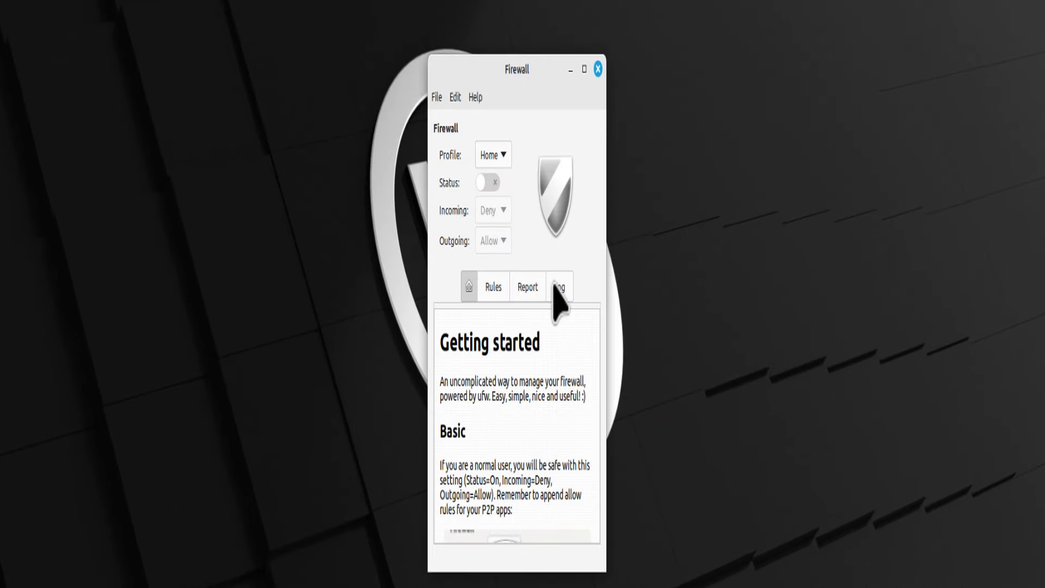
# Step: Turn the firewall on with Incoming set to Deny and Outgoing to Allow, then close it
pyautogui.click(488, 182)
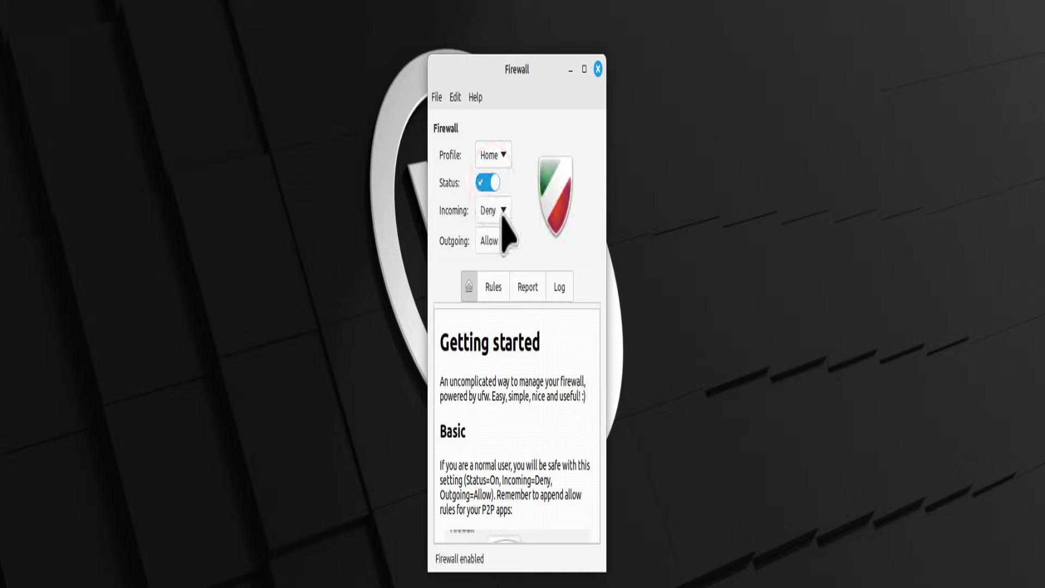
pyautogui.click(502, 212)
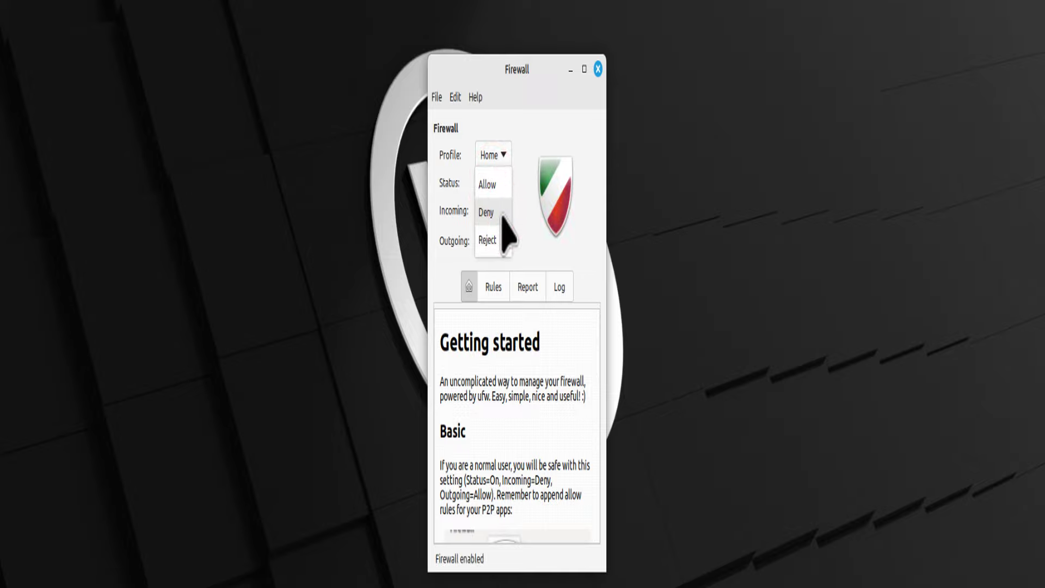
pyautogui.click(485, 215)
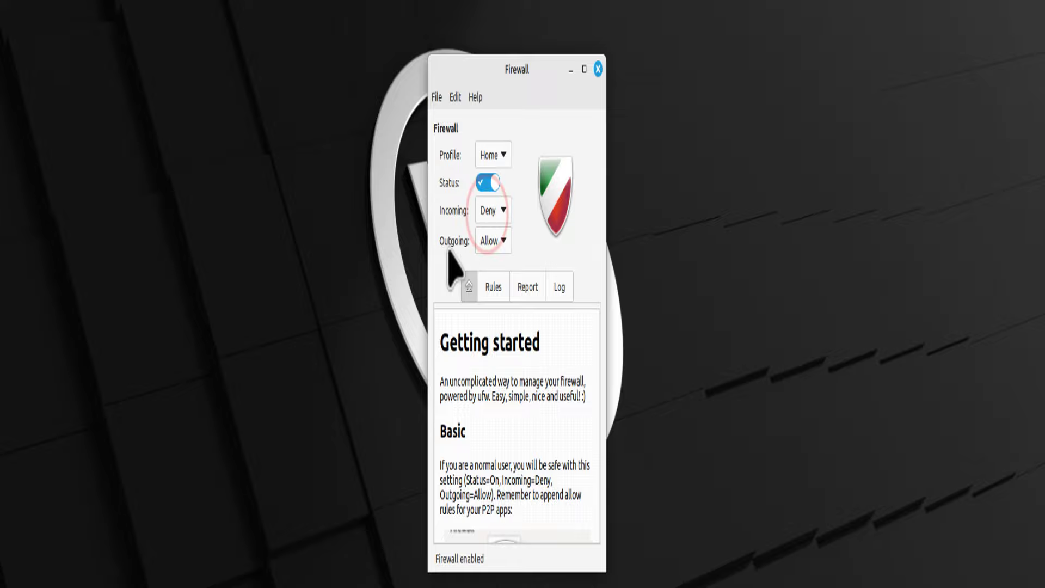
pyautogui.click(503, 241)
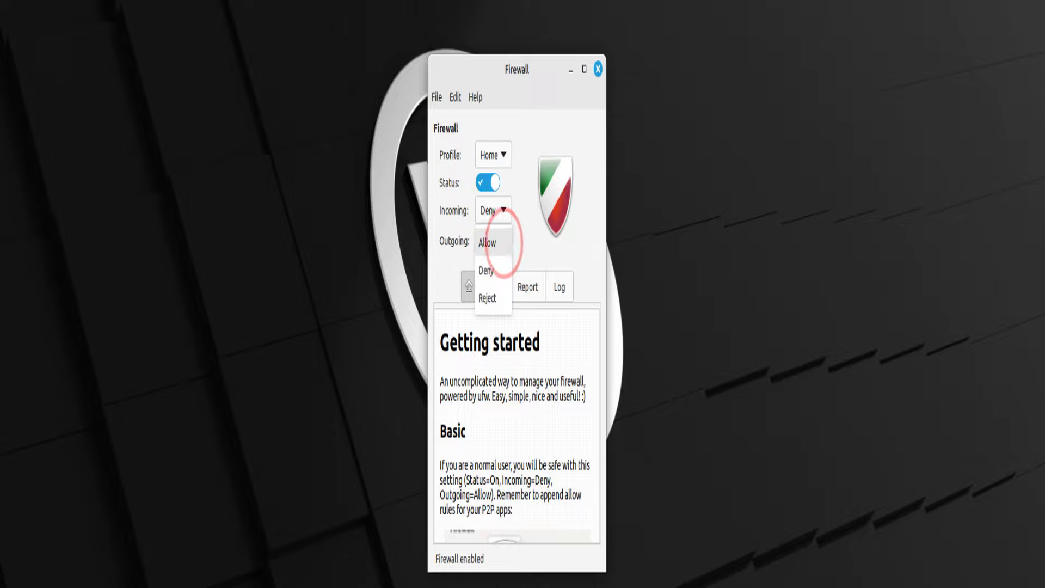
pyautogui.click(503, 241)
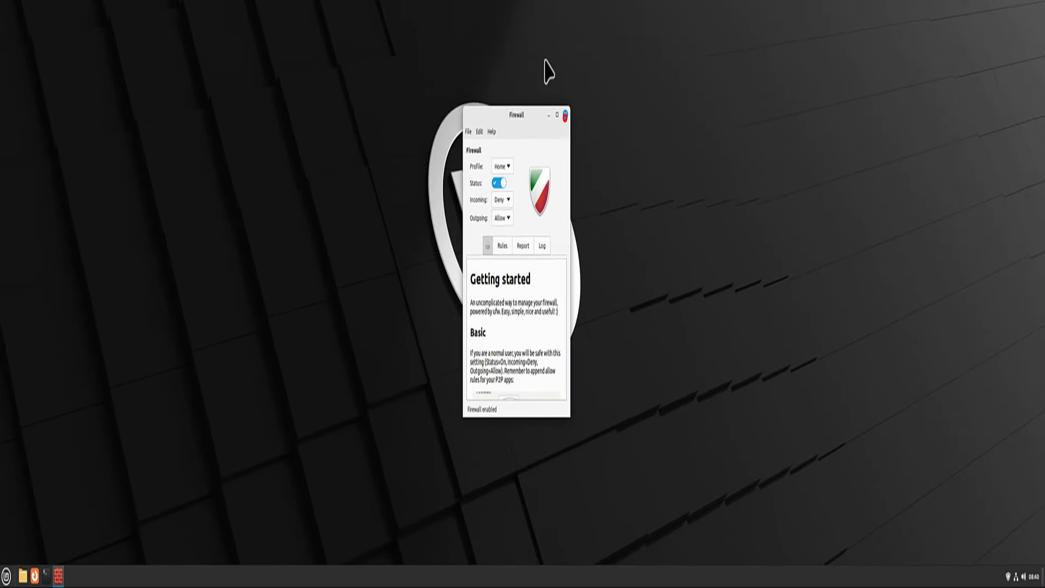
pyautogui.click(565, 115)
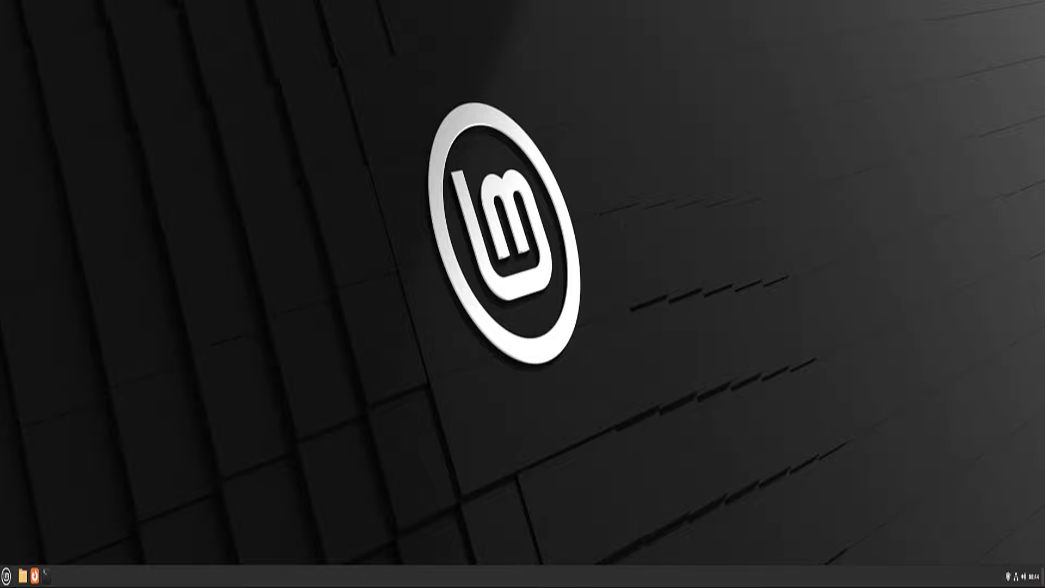
pyautogui.click(46, 575)
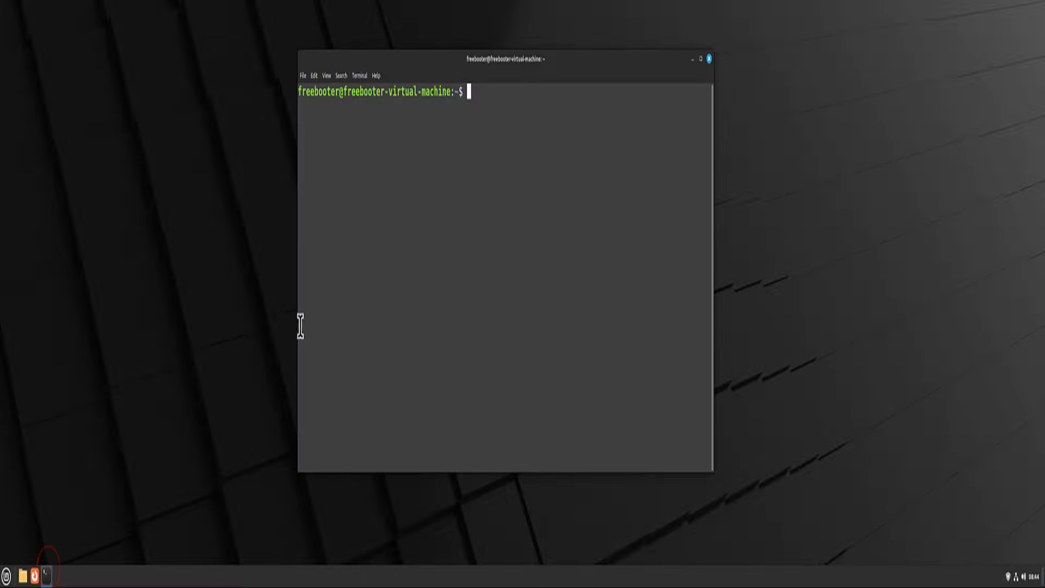
pyautogui.click(423, 209)
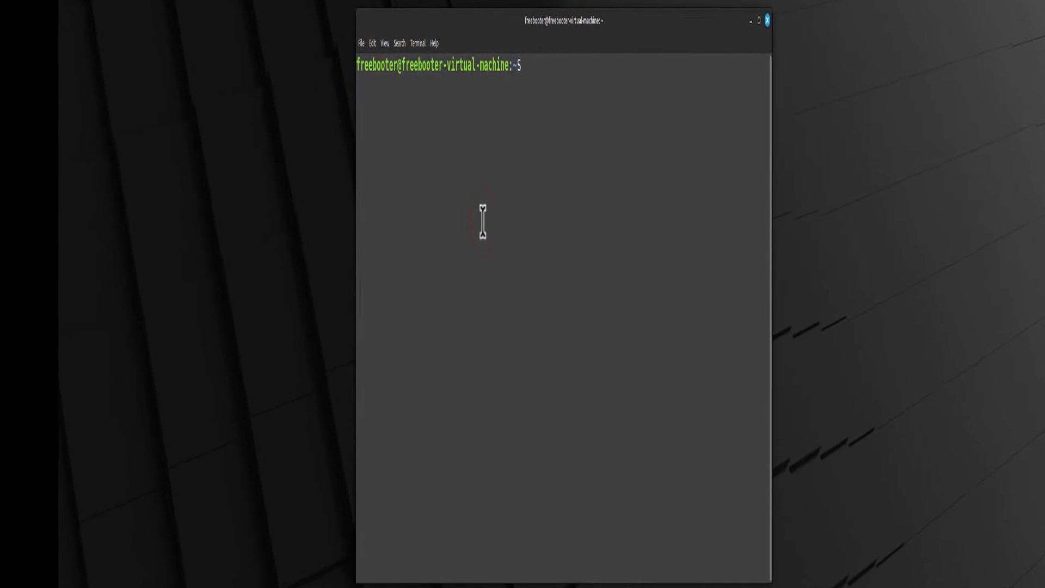
pyautogui.write('sudo sysctl')
pyautogui.press('BackSpace')
pyautogui.write('-w ')
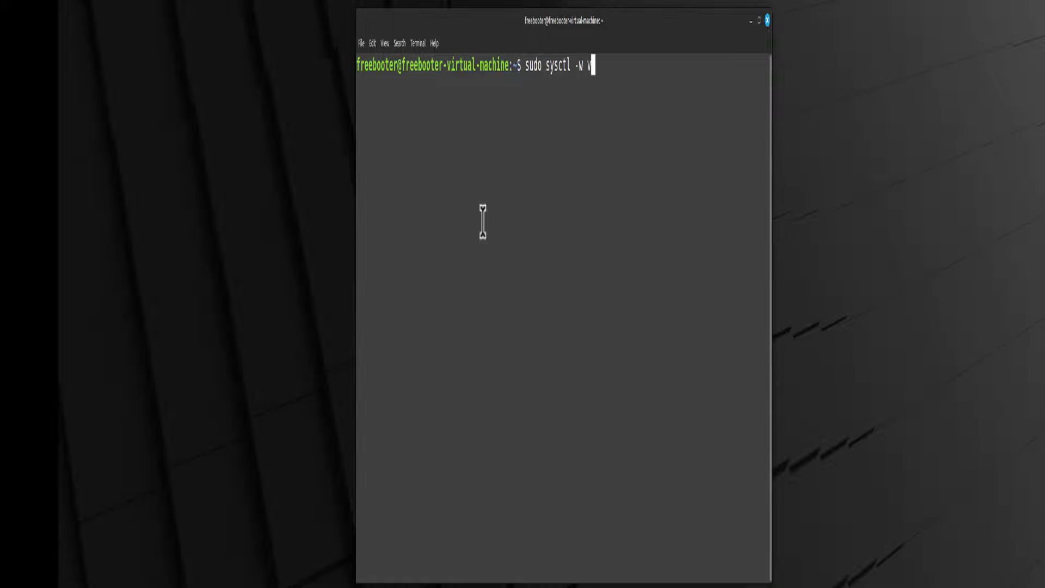
pyautogui.write('vm.swappiness')
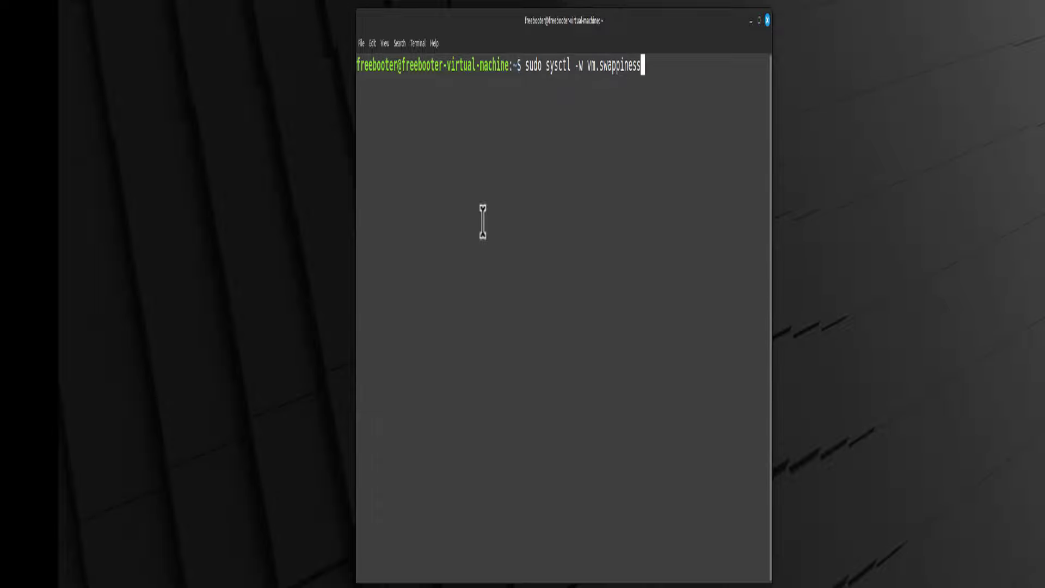
pyautogui.write('=10')
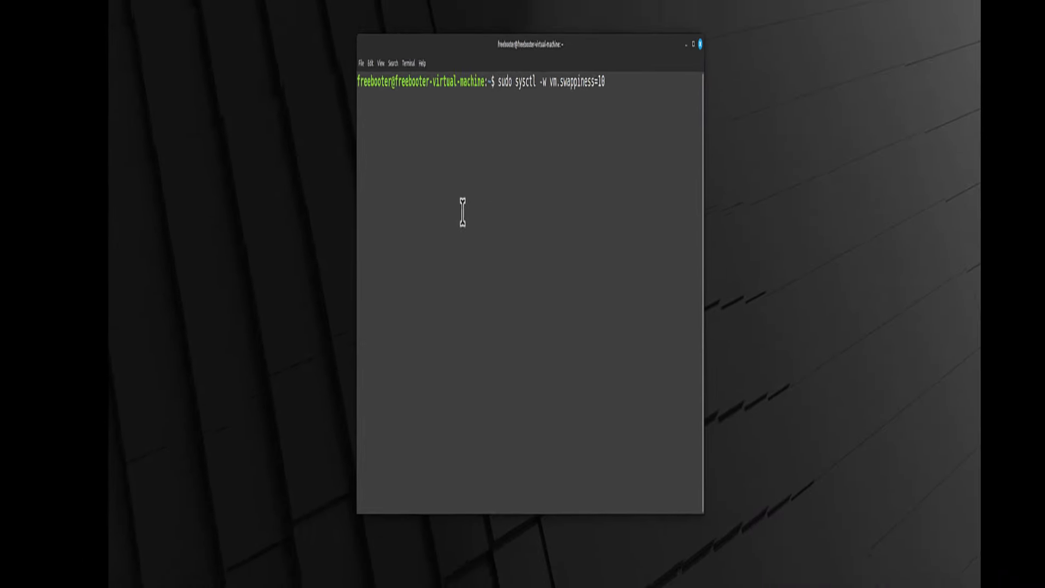
pyautogui.hotkey('ctrl', 'u')
pyautogui.click(659, 58)
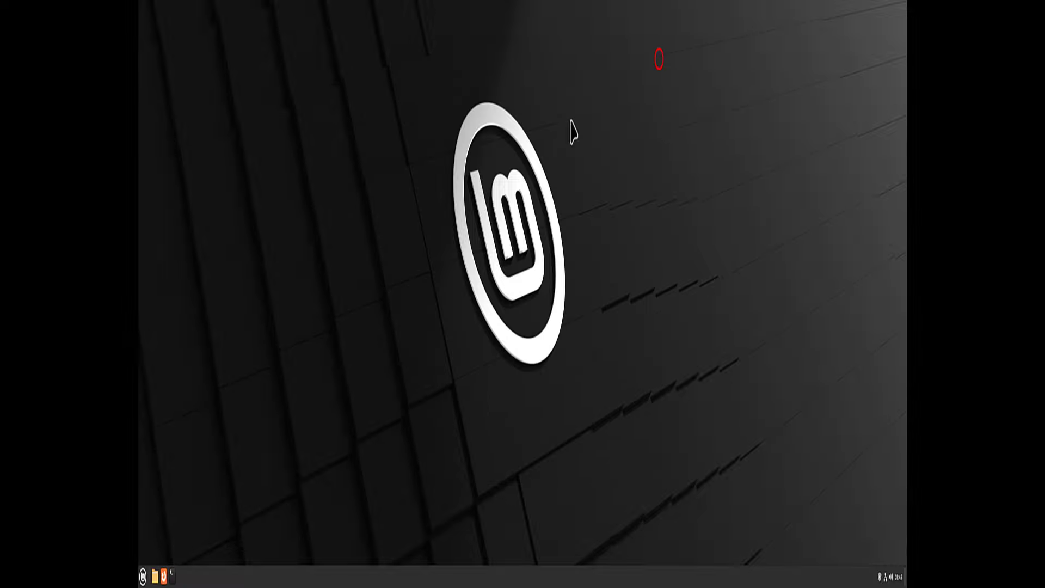